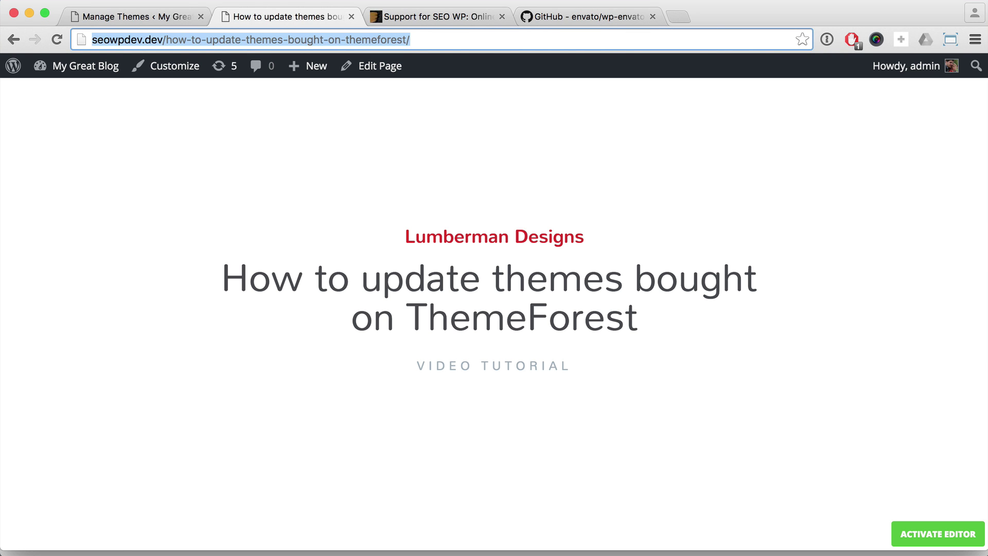
Step: Review the active SEOWP theme's details, confirming it is version 1.8.4
{"action": "left_click", "coordinate": [352, 17]}
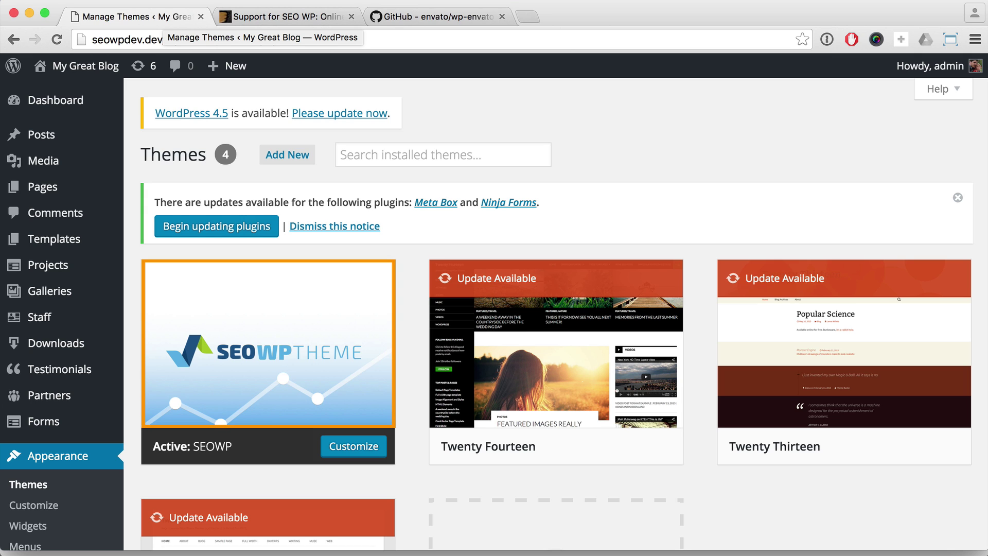
{"action": "left_click", "coordinate": [271, 346]}
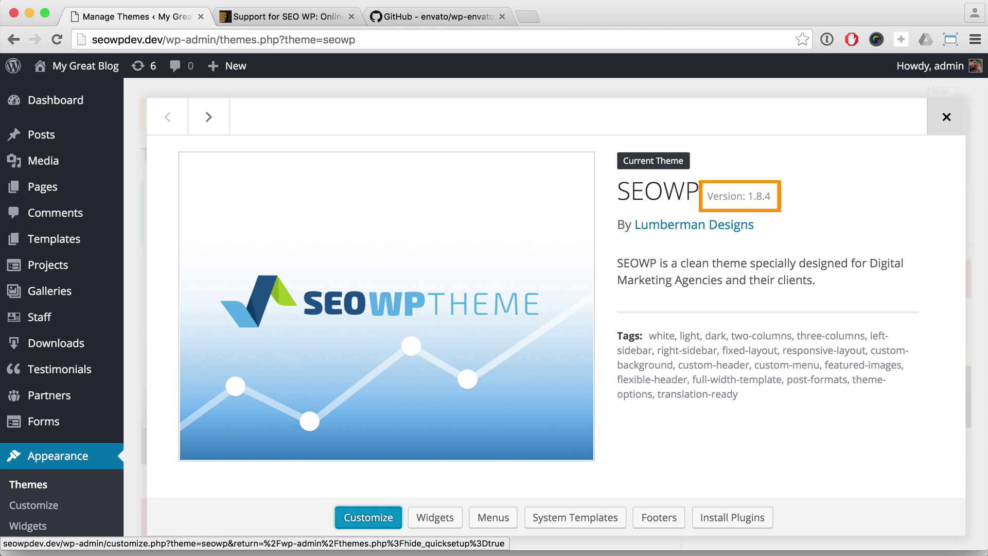
{"action": "left_click", "coordinate": [947, 116]}
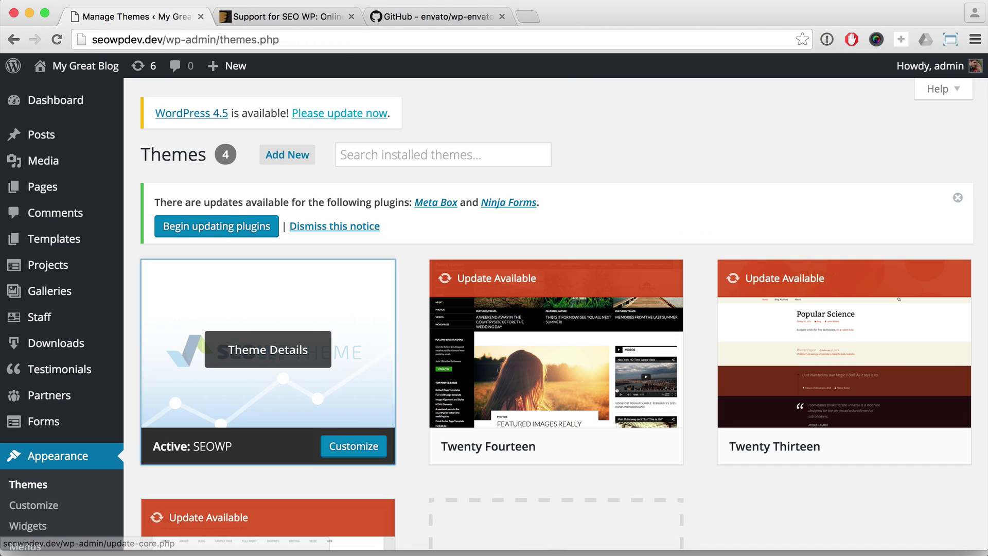
Step: Update WordPress core to 4.5, preview My Great Blog, then go to the wp-envato-market repository
{"action": "left_click", "coordinate": [369, 113]}
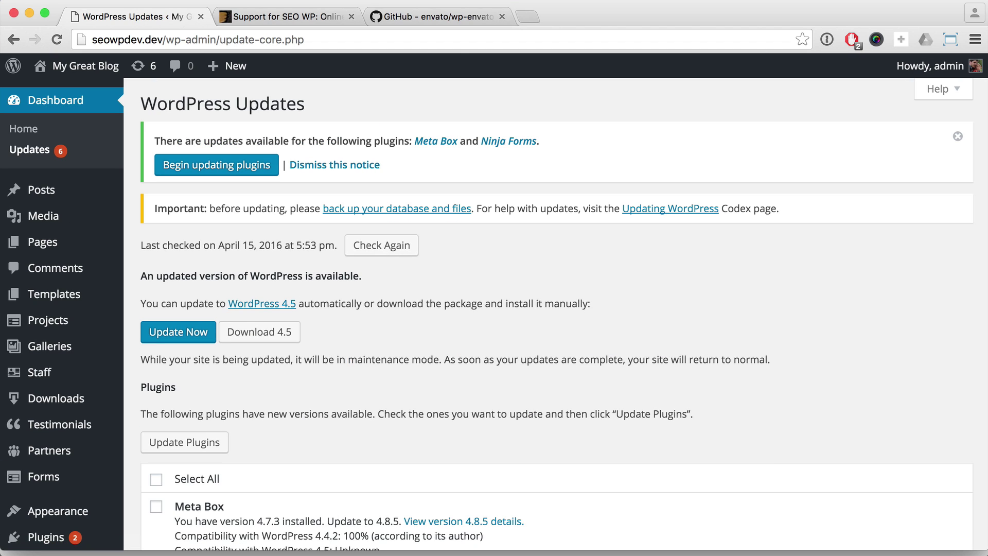
{"action": "left_click", "coordinate": [179, 332]}
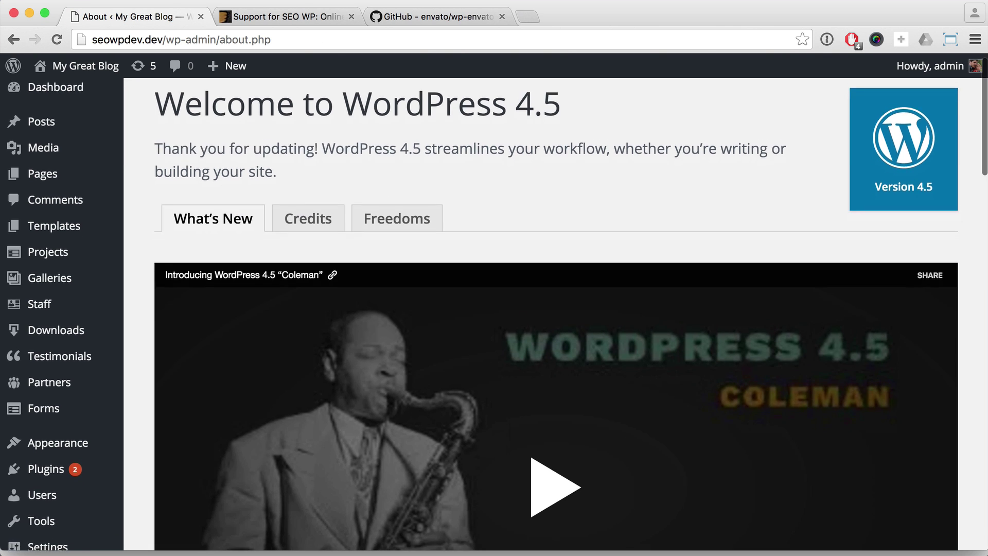
{"action": "scroll", "coordinate": [556, 309], "scroll_direction": "down", "scroll_amount": 5}
{"action": "left_click", "coordinate": [80, 65]}
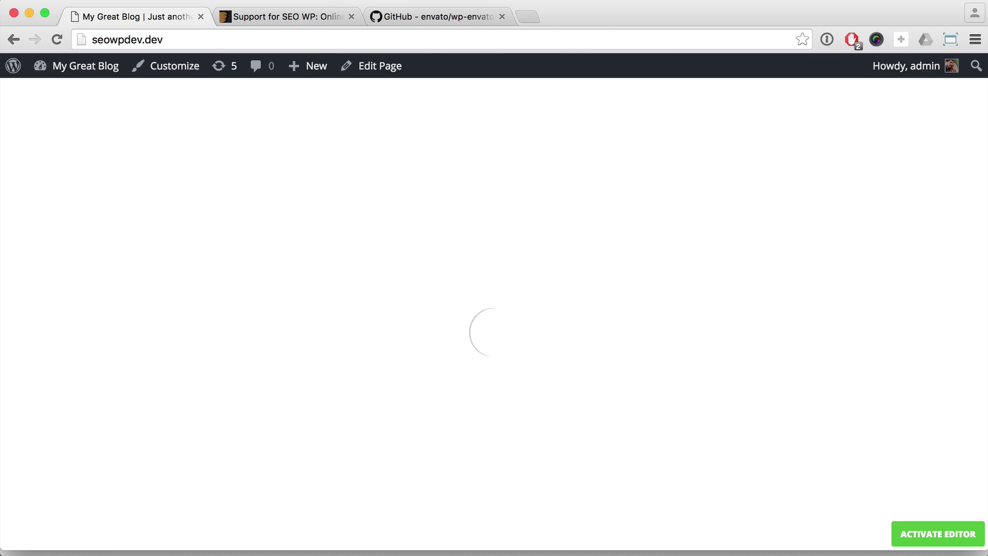
{"action": "key", "text": "super+3"}
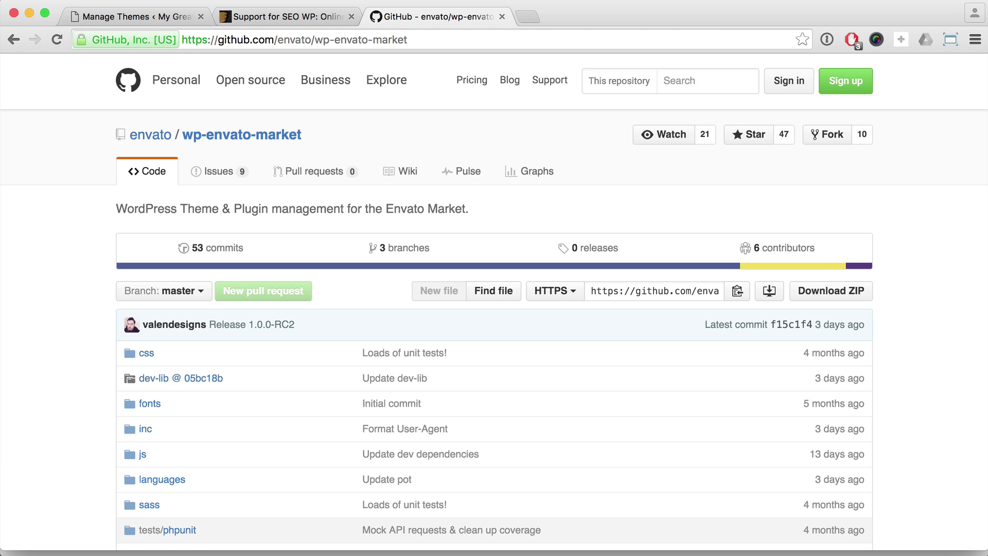
{"action": "scroll", "coordinate": [494, 309], "scroll_direction": "down", "scroll_amount": 2}
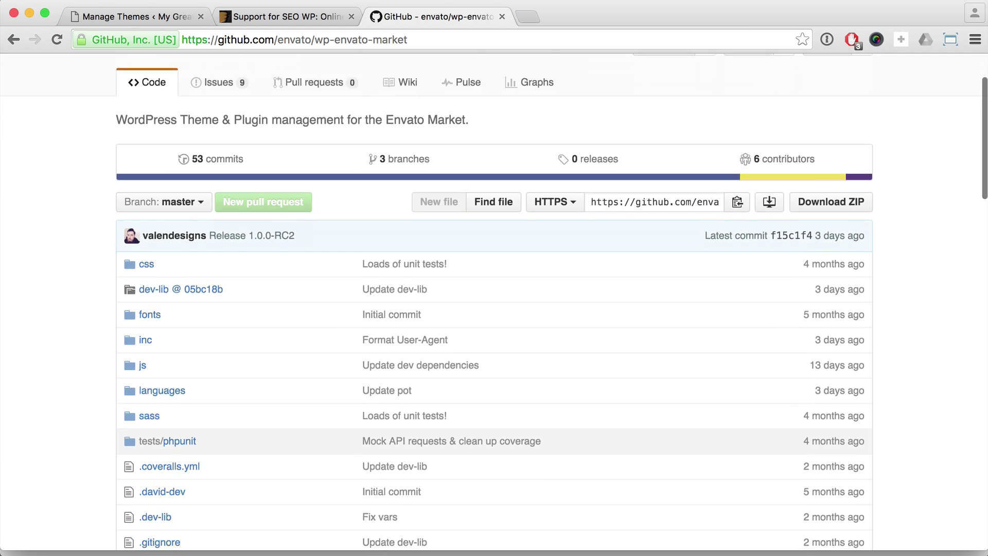
{"action": "scroll", "coordinate": [494, 309], "scroll_direction": "down", "scroll_amount": 3}
{"action": "scroll", "coordinate": [494, 309], "scroll_direction": "down", "scroll_amount": 1}
{"action": "scroll", "coordinate": [495, 309], "scroll_direction": "down", "scroll_amount": 5}
{"action": "scroll", "coordinate": [494, 308], "scroll_direction": "down", "scroll_amount": 3}
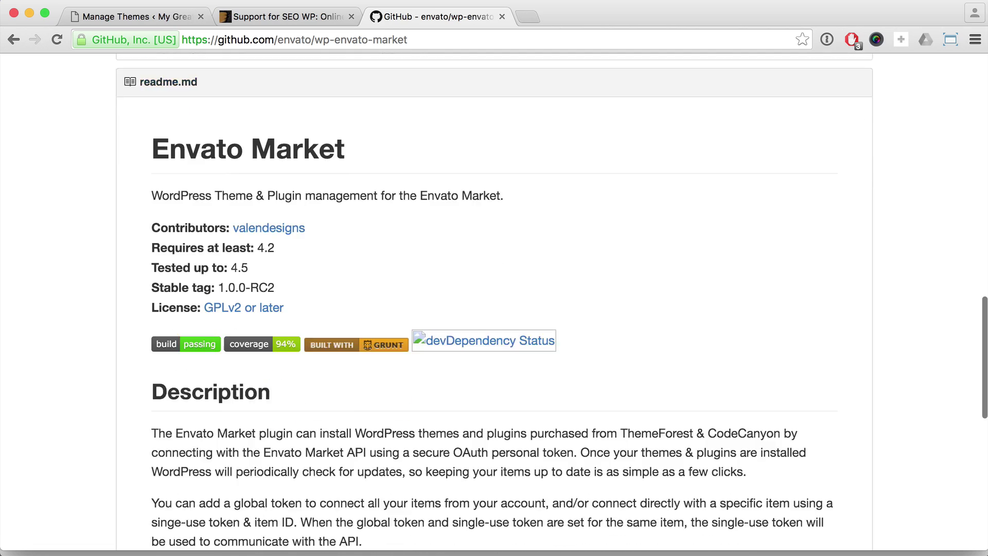
{"action": "scroll", "coordinate": [494, 309], "scroll_direction": "down", "scroll_amount": 1}
{"action": "scroll", "coordinate": [494, 308], "scroll_direction": "down", "scroll_amount": 1}
{"action": "scroll", "coordinate": [495, 309], "scroll_direction": "down", "scroll_amount": 1}
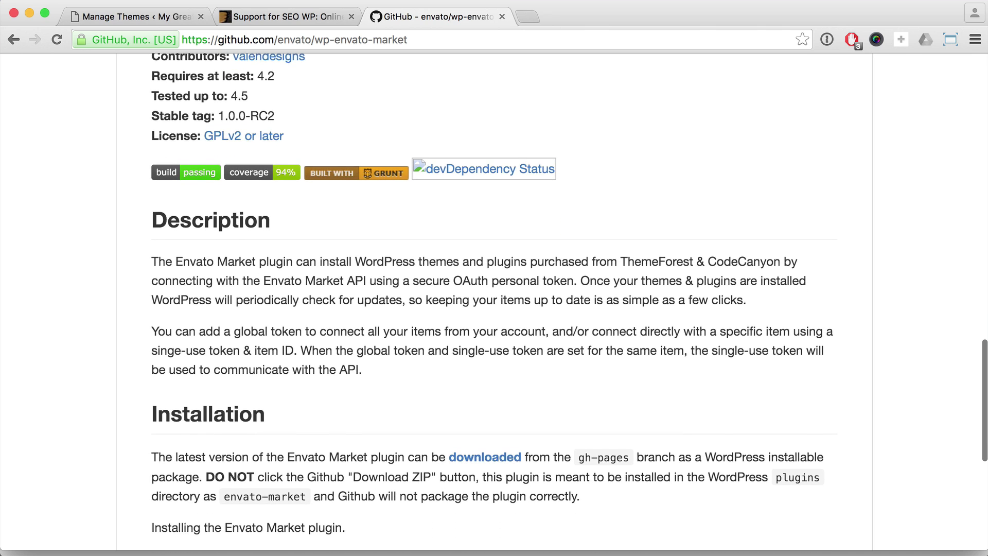
{"action": "scroll", "coordinate": [494, 308], "scroll_direction": "down", "scroll_amount": 1}
{"action": "scroll", "coordinate": [494, 309], "scroll_direction": "down", "scroll_amount": 2}
{"action": "scroll", "coordinate": [494, 309], "scroll_direction": "down", "scroll_amount": 2}
{"action": "scroll", "coordinate": [494, 309], "scroll_direction": "down", "scroll_amount": 1}
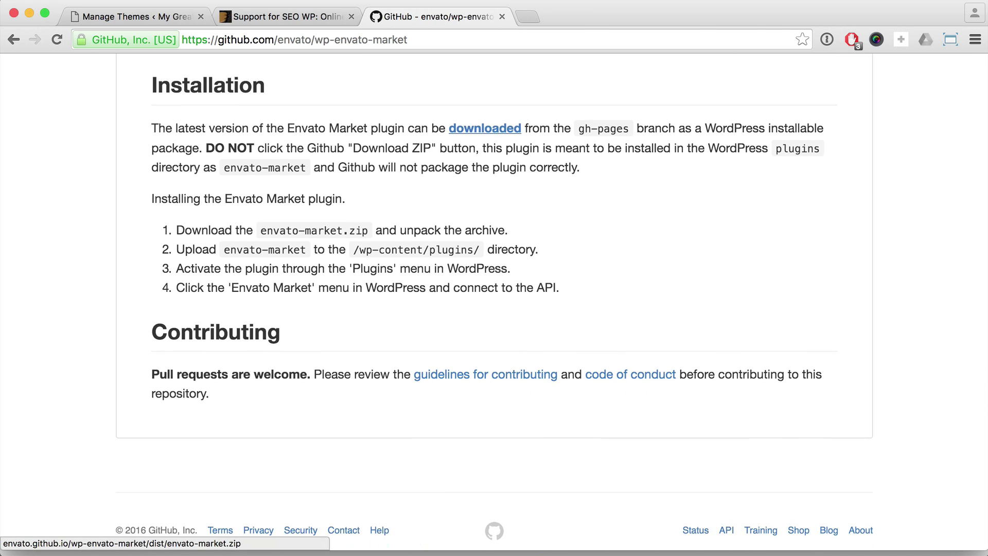
Step: Download envato-market.zip via the Installation section's 'downloaded' link, then return to WordPress
{"action": "left_click", "coordinate": [472, 126]}
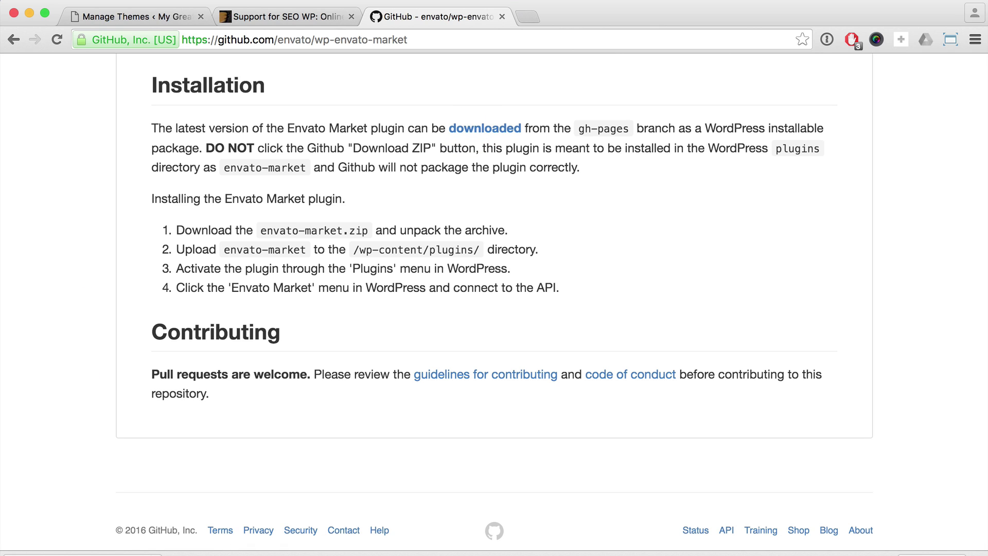
{"action": "key", "text": "super+1"}
Step: Upload envato-market (1).zip as a new plugin, install it and activate Envato Market
{"action": "left_click", "coordinate": [137, 320]}
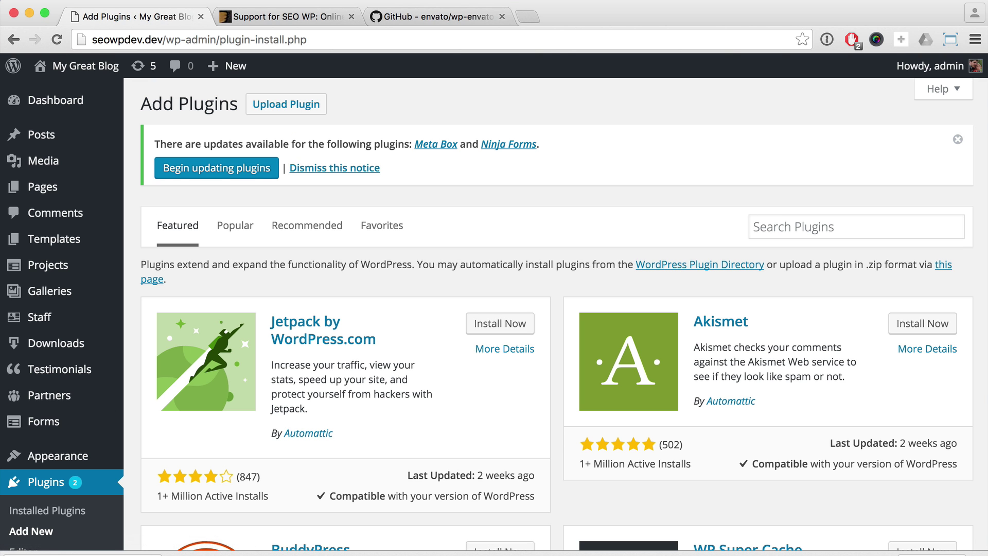
{"action": "left_click", "coordinate": [285, 104]}
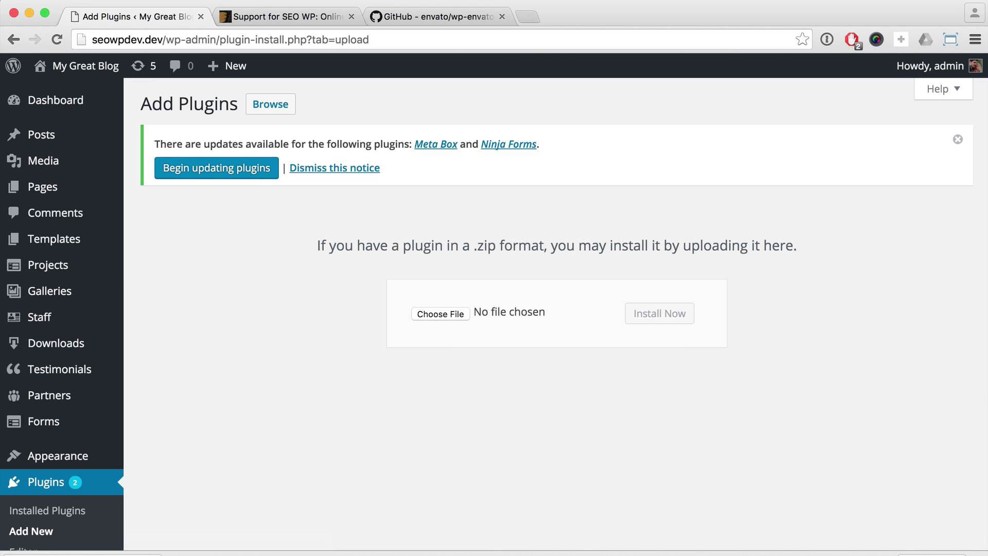
{"action": "left_click", "coordinate": [441, 314]}
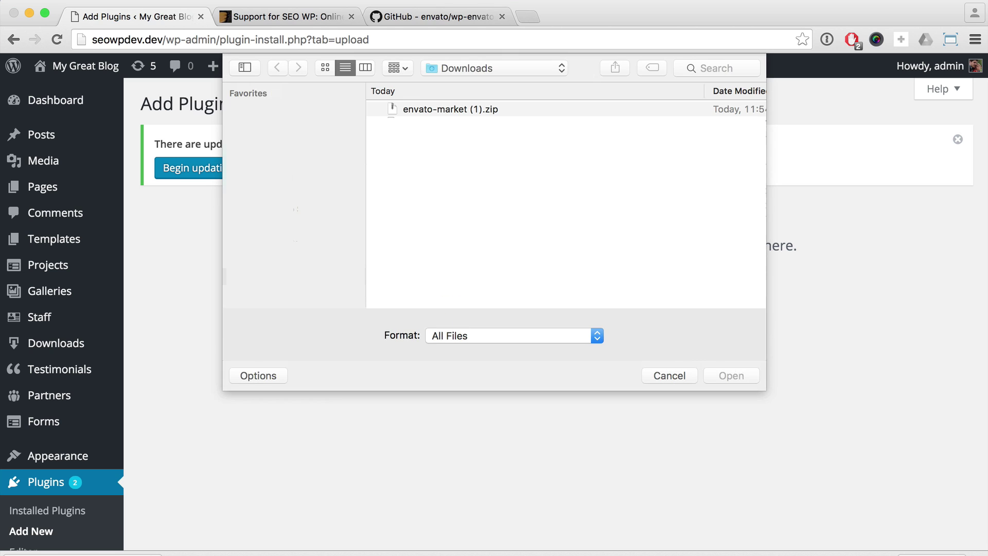
{"action": "left_click", "coordinate": [436, 109]}
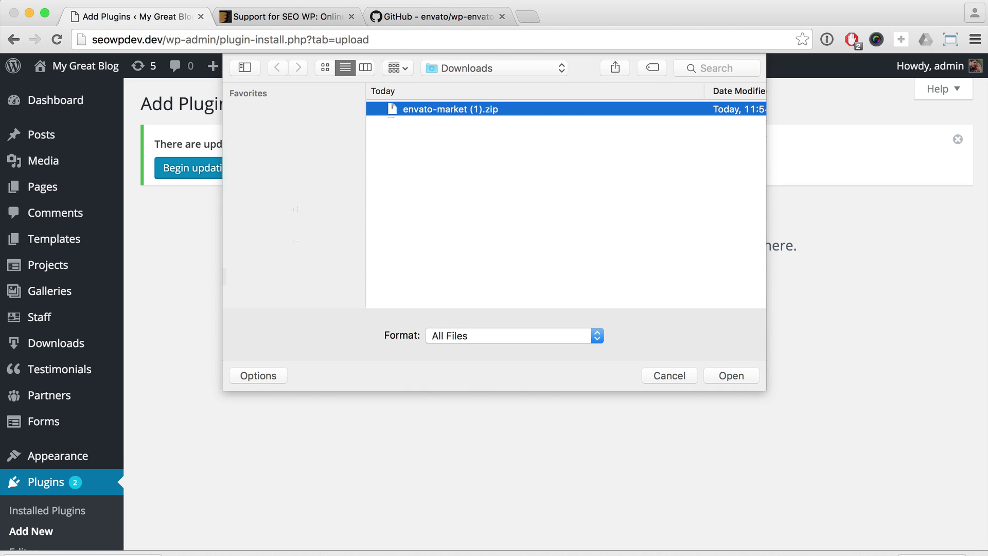
{"action": "key", "text": "Return"}
{"action": "left_click", "coordinate": [662, 317]}
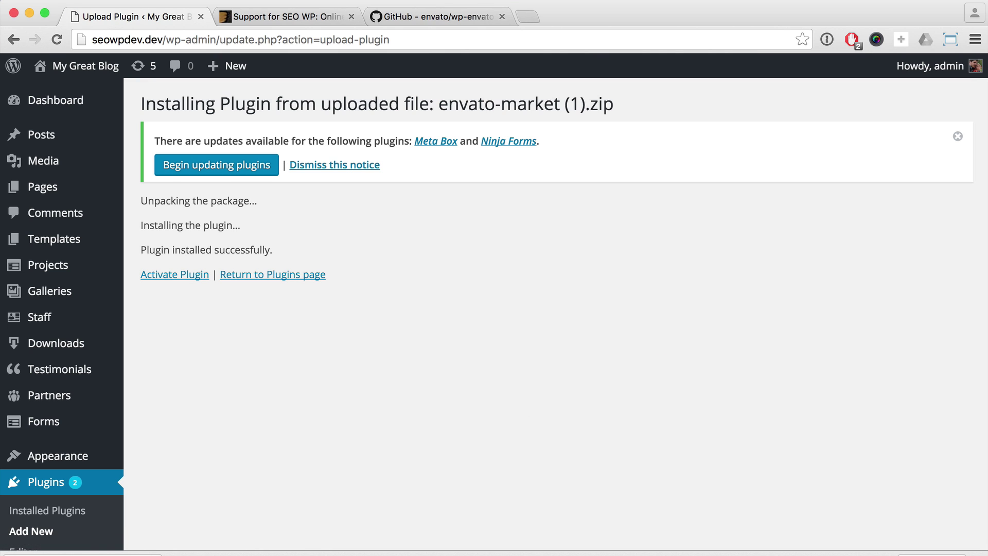
{"action": "left_click", "coordinate": [177, 276]}
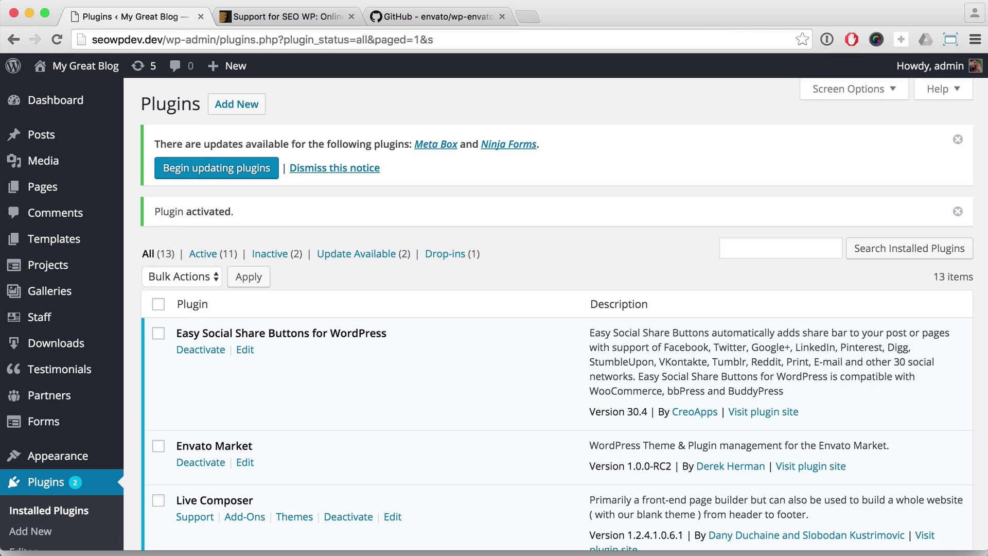
{"action": "scroll", "coordinate": [495, 309], "scroll_direction": "down", "scroll_amount": 10}
Step: Go to the Envato Market plugin page from the admin sidebar
{"action": "left_click", "coordinate": [43, 504]}
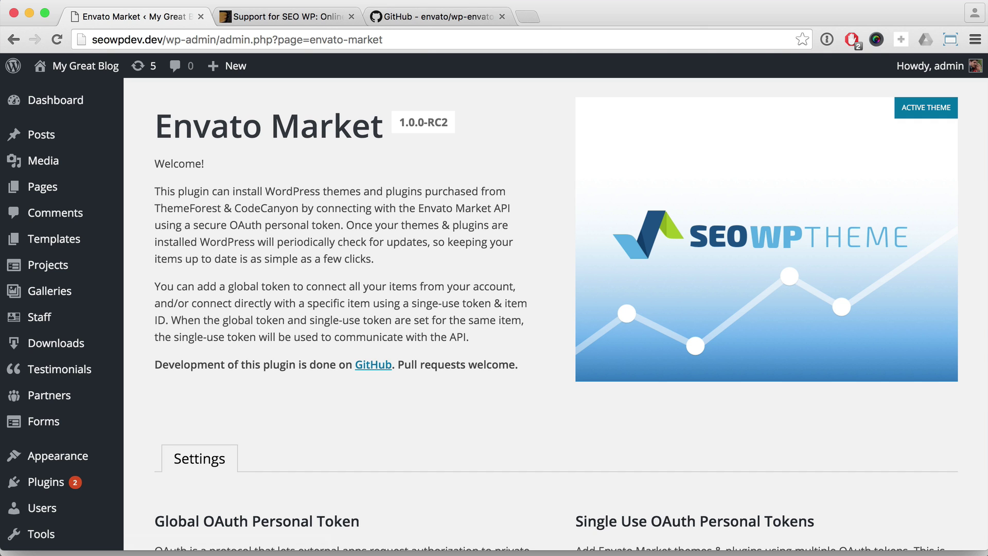
{"action": "scroll", "coordinate": [495, 309], "scroll_direction": "down", "scroll_amount": 1}
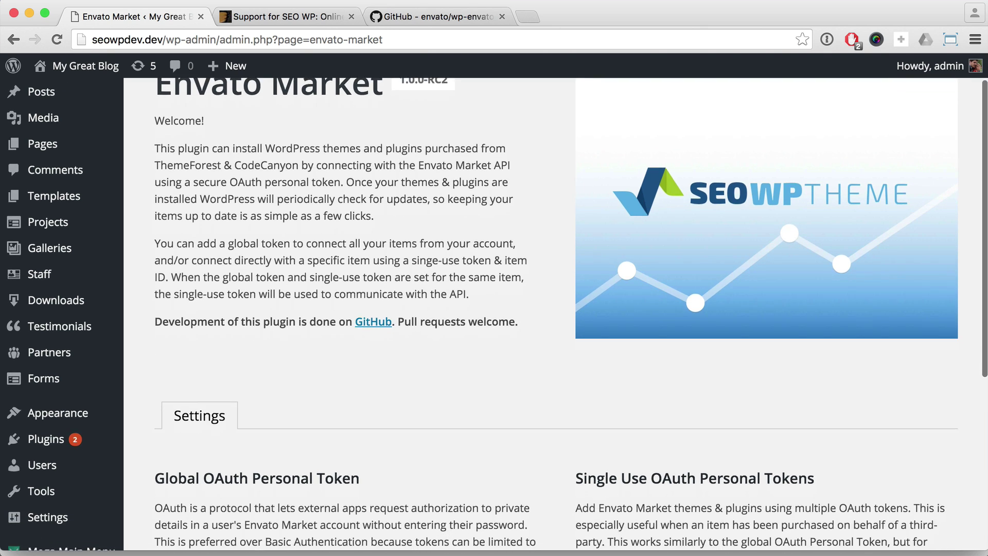
{"action": "scroll", "coordinate": [494, 310], "scroll_direction": "down", "scroll_amount": 5}
{"action": "scroll", "coordinate": [494, 309], "scroll_direction": "down", "scroll_amount": 2}
{"action": "scroll", "coordinate": [494, 309], "scroll_direction": "down", "scroll_amount": 1}
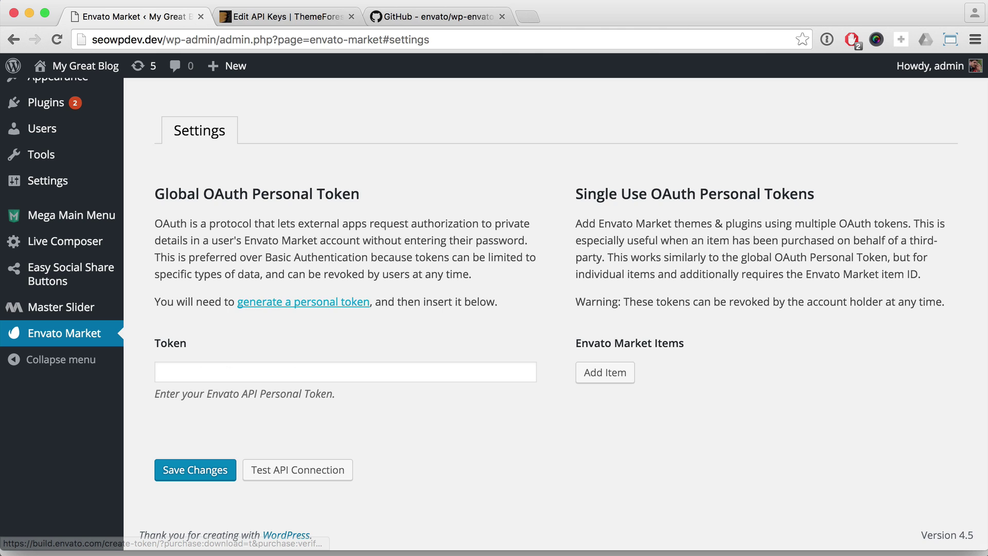
Step: Create an Envato personal token named 'Theme Updates' with the preset permissions, accepting the terms
{"action": "left_click", "coordinate": [340, 303]}
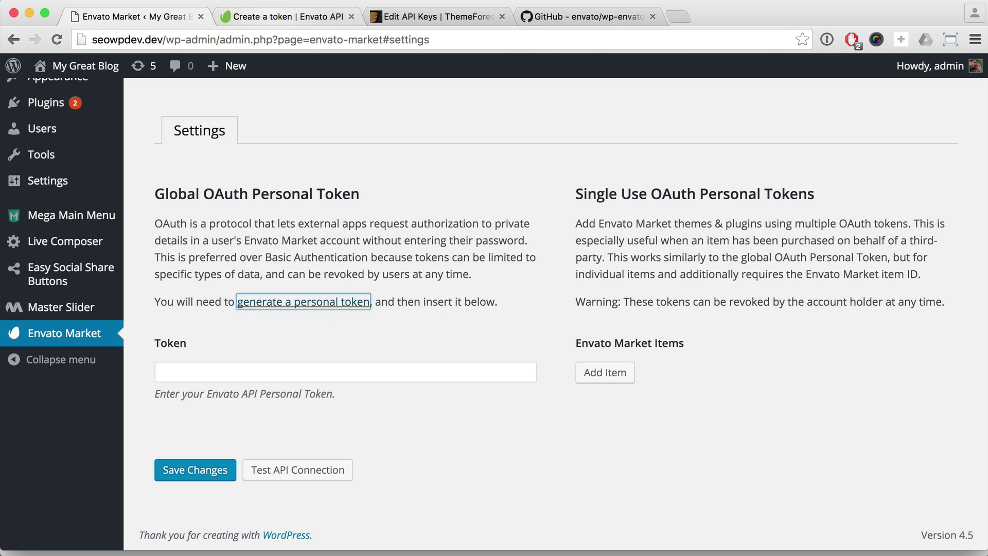
{"action": "key", "text": "ctrl+Tab"}
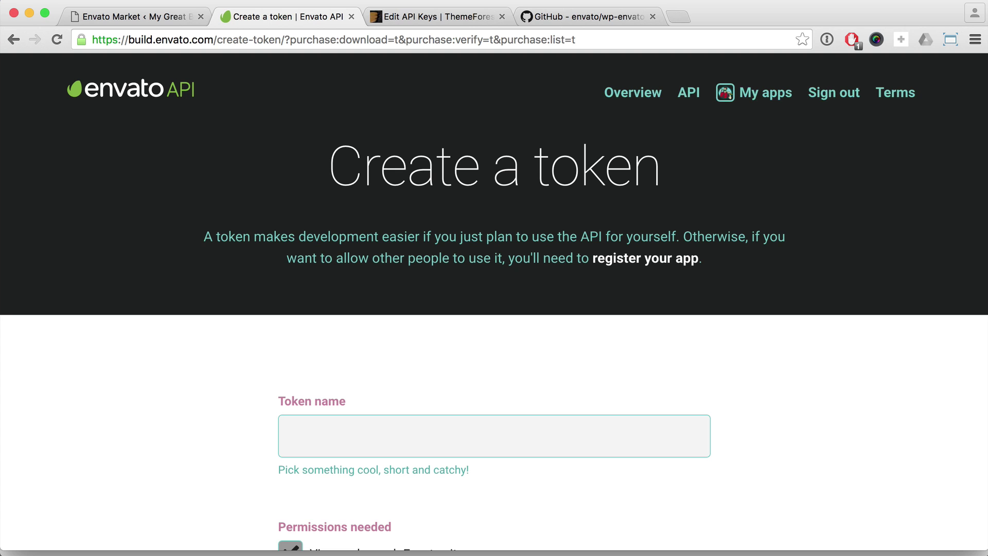
{"action": "scroll", "coordinate": [495, 307], "scroll_direction": "down", "scroll_amount": 1}
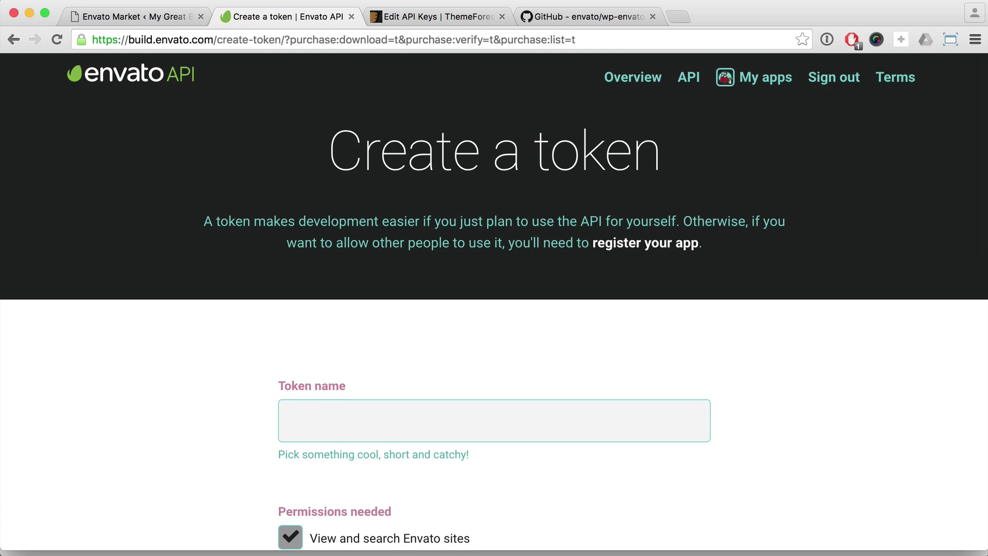
{"action": "scroll", "coordinate": [495, 301], "scroll_direction": "down", "scroll_amount": 4}
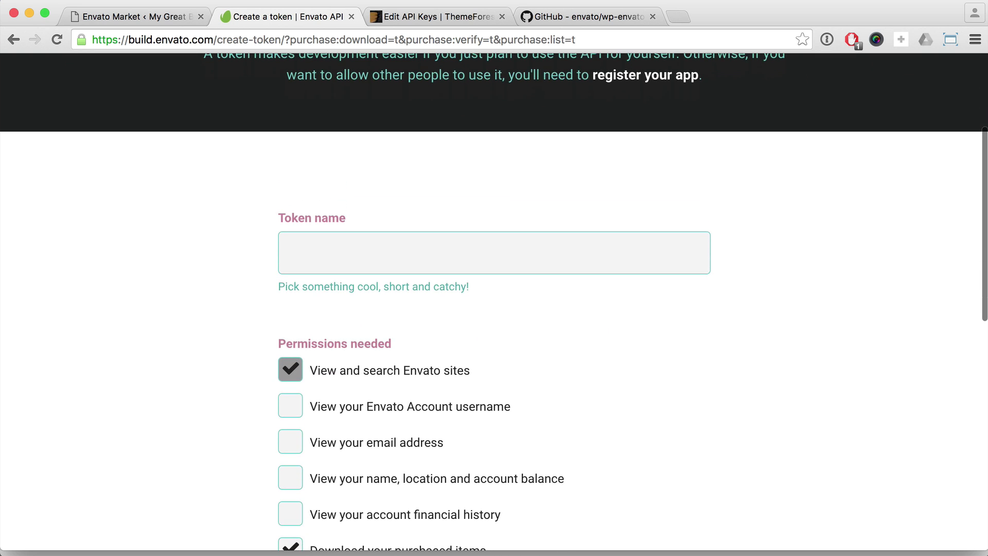
{"action": "left_click", "coordinate": [483, 267]}
{"action": "type", "text": "Theme"}
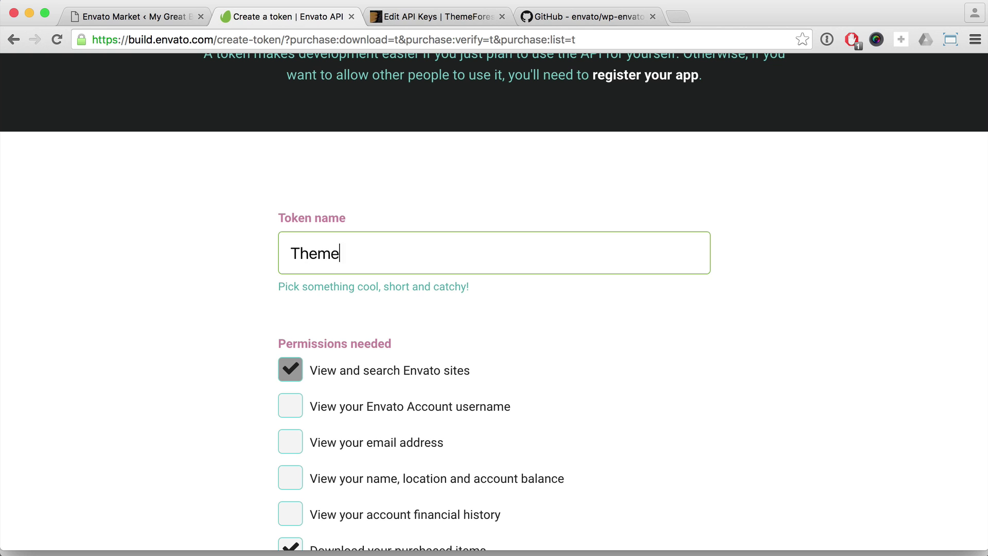
{"action": "type", "text": " Updates"}
{"action": "scroll", "coordinate": [494, 309], "scroll_direction": "down", "scroll_amount": 4}
{"action": "scroll", "coordinate": [495, 309], "scroll_direction": "down", "scroll_amount": 4}
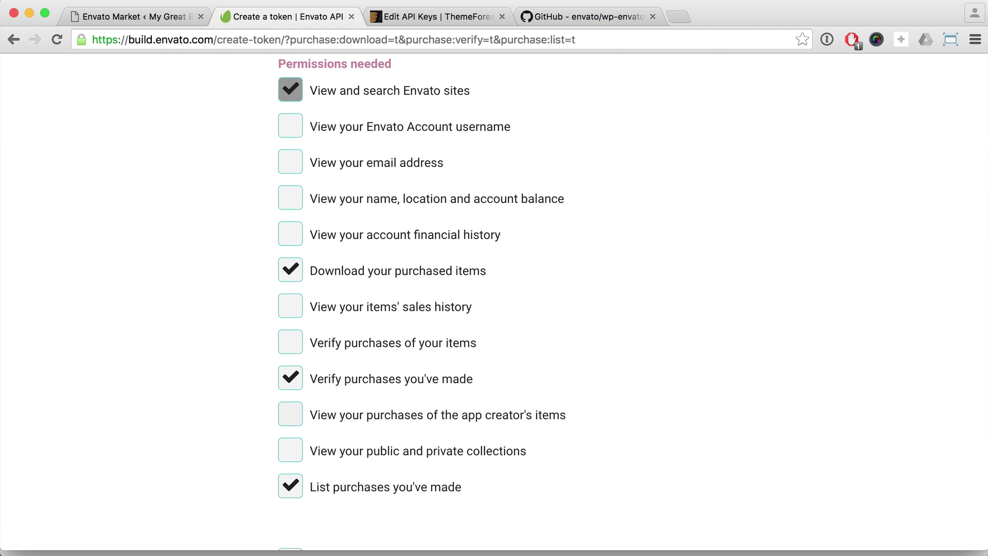
{"action": "scroll", "coordinate": [495, 309], "scroll_direction": "down", "scroll_amount": 8}
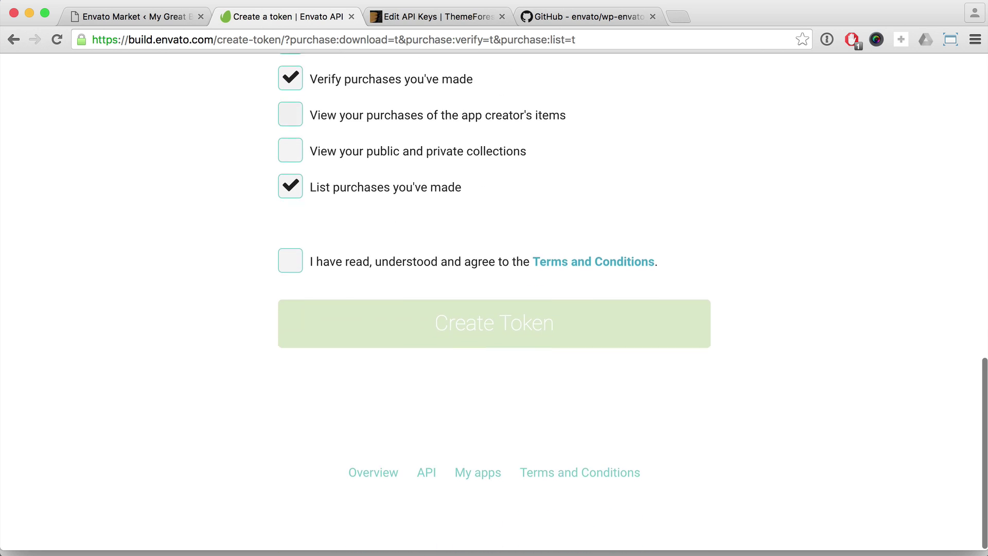
{"action": "left_click", "coordinate": [291, 267]}
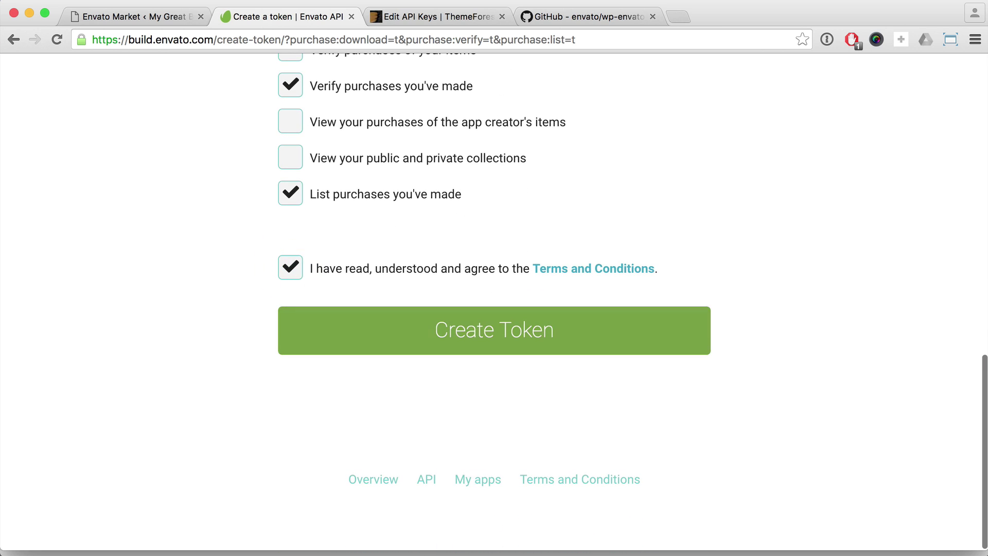
{"action": "left_click", "coordinate": [347, 325]}
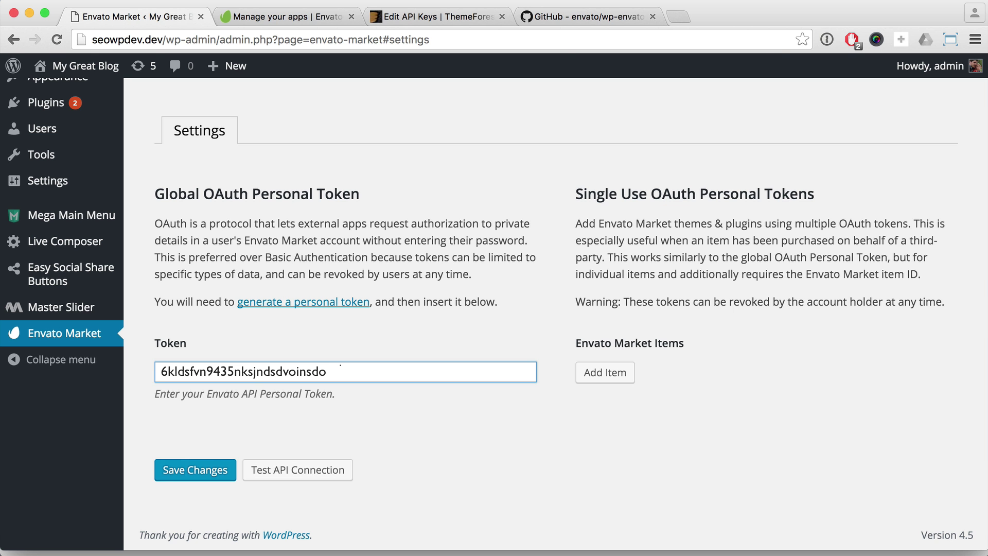
Step: Save the Envato token, update SEOWP to 1.8.5, and return to the Themes page
{"action": "left_click", "coordinate": [196, 469]}
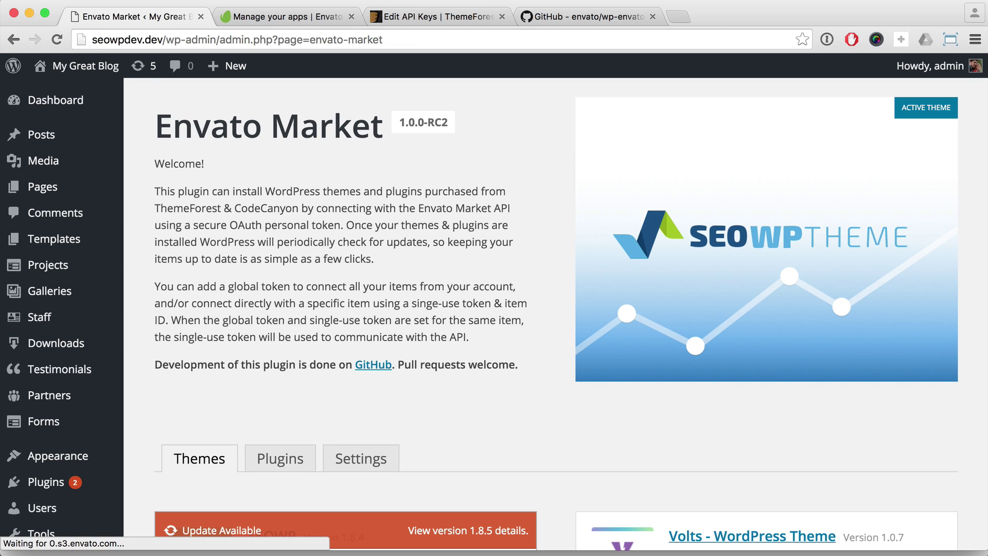
{"action": "scroll", "coordinate": [495, 309], "scroll_direction": "down", "scroll_amount": 1}
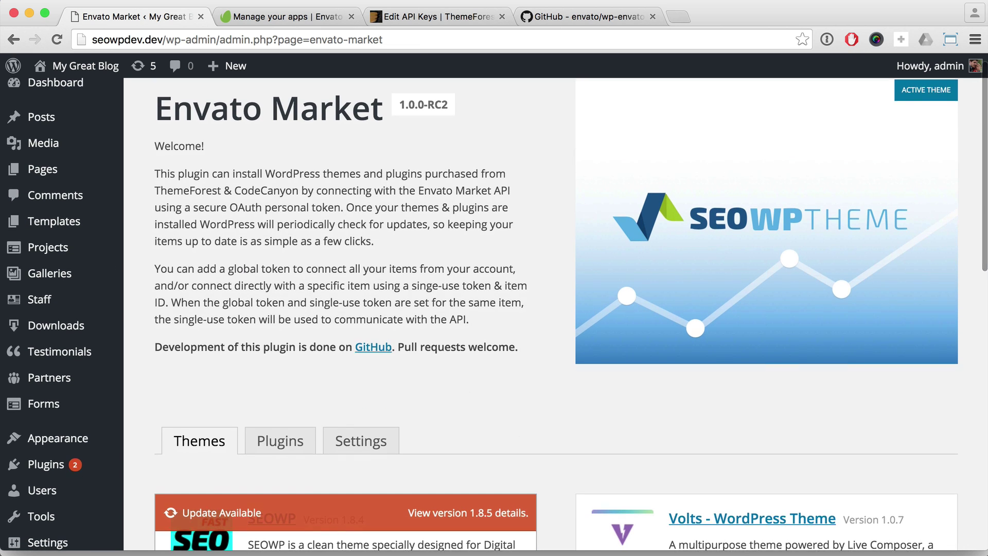
{"action": "scroll", "coordinate": [494, 310], "scroll_direction": "down", "scroll_amount": 3}
{"action": "scroll", "coordinate": [494, 308], "scroll_direction": "down", "scroll_amount": 1}
{"action": "scroll", "coordinate": [494, 309], "scroll_direction": "down", "scroll_amount": 5}
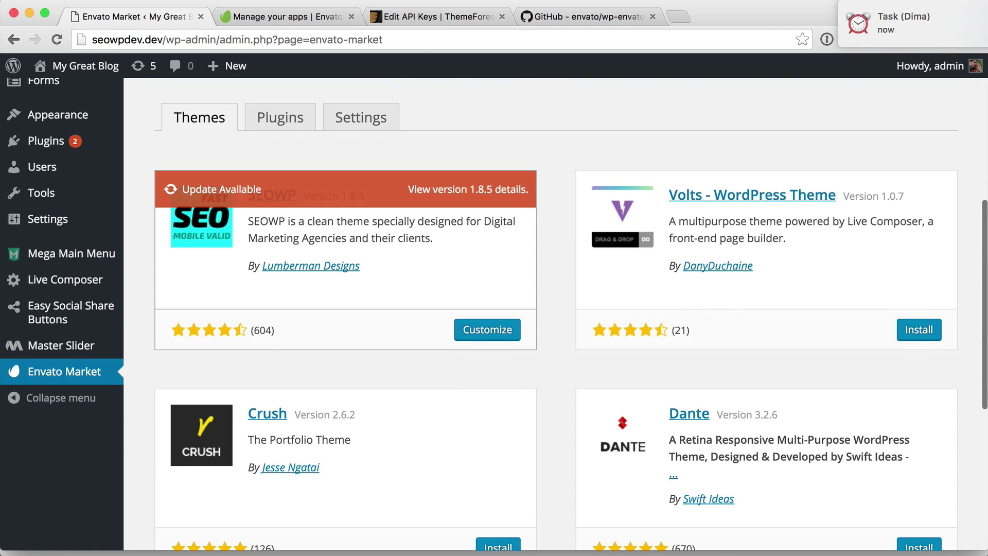
{"action": "scroll", "coordinate": [495, 309], "scroll_direction": "down", "scroll_amount": 1}
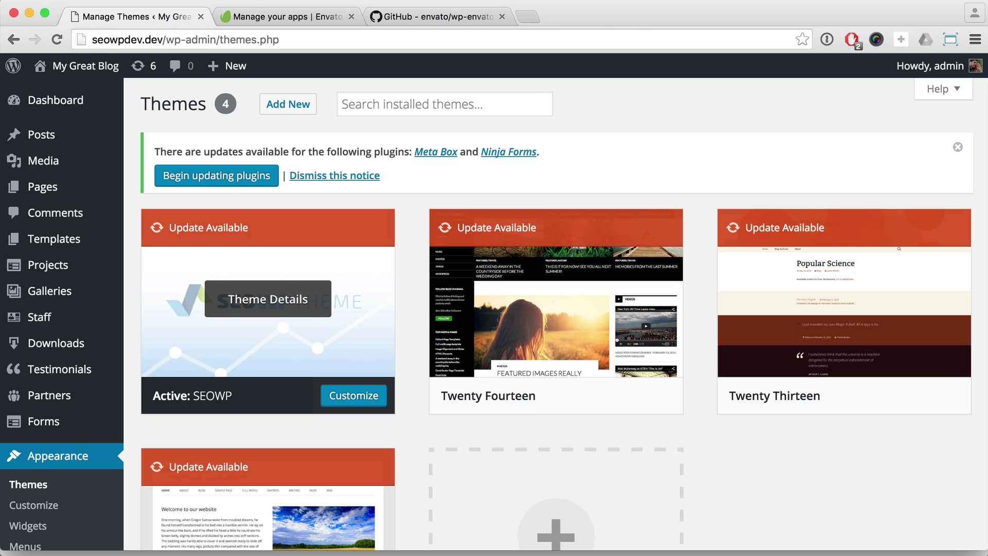
{"action": "left_click", "coordinate": [267, 309]}
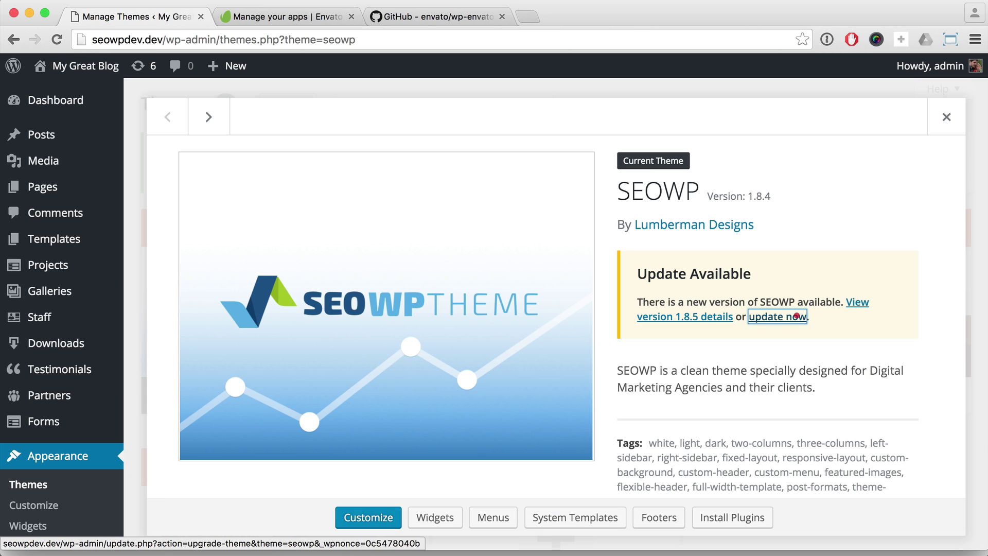
{"action": "left_click", "coordinate": [798, 316]}
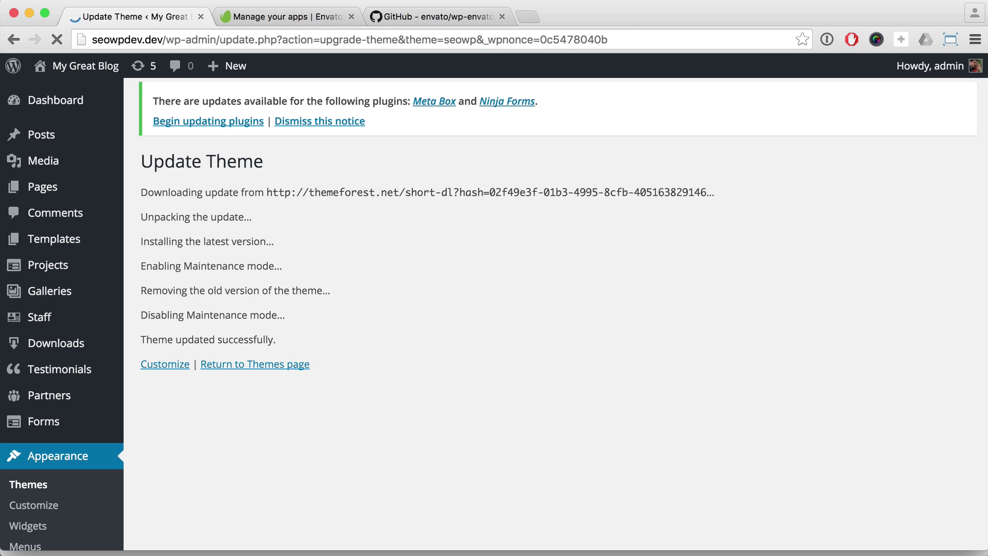
{"action": "left_click", "coordinate": [255, 363]}
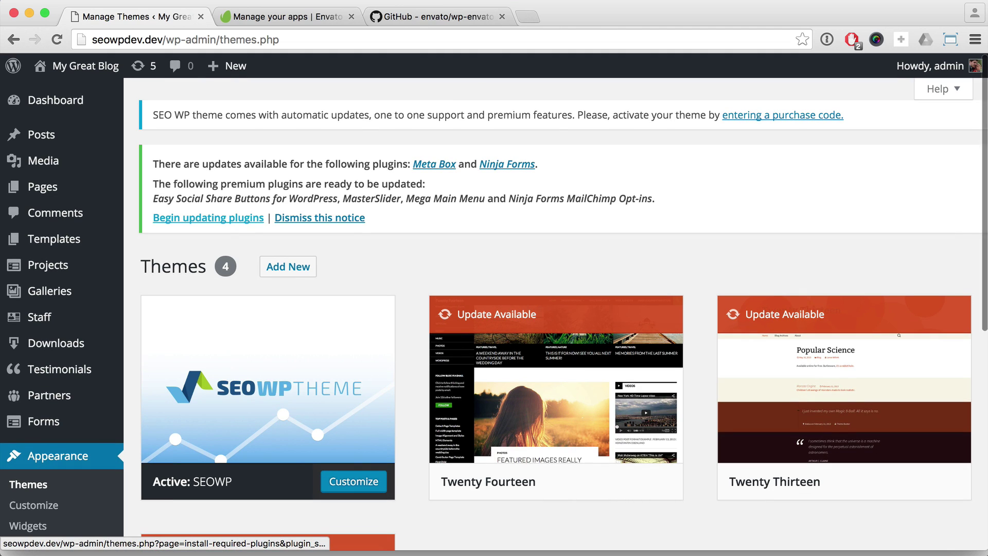
Step: Bulk-update all six premium plugins, then return to the Theme Installation screen
{"action": "left_click", "coordinate": [220, 218]}
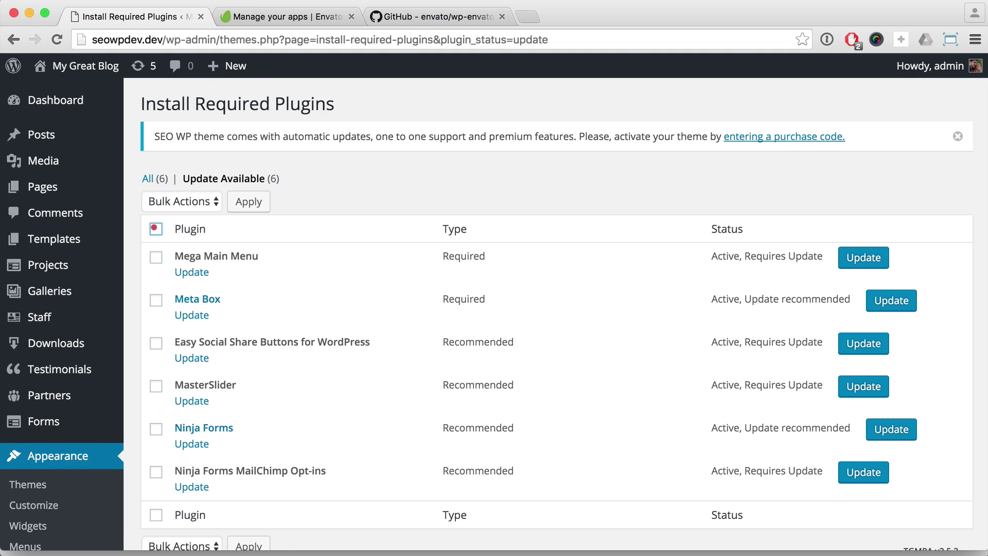
{"action": "left_click", "coordinate": [156, 228]}
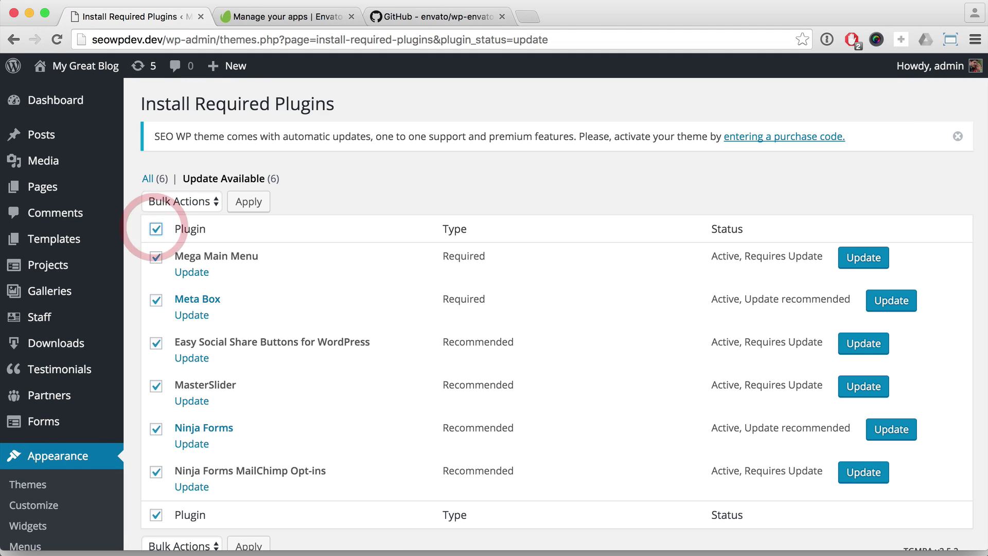
{"action": "left_click", "coordinate": [168, 202]}
{"action": "key", "text": "Down"}
{"action": "left_click", "coordinate": [168, 216]}
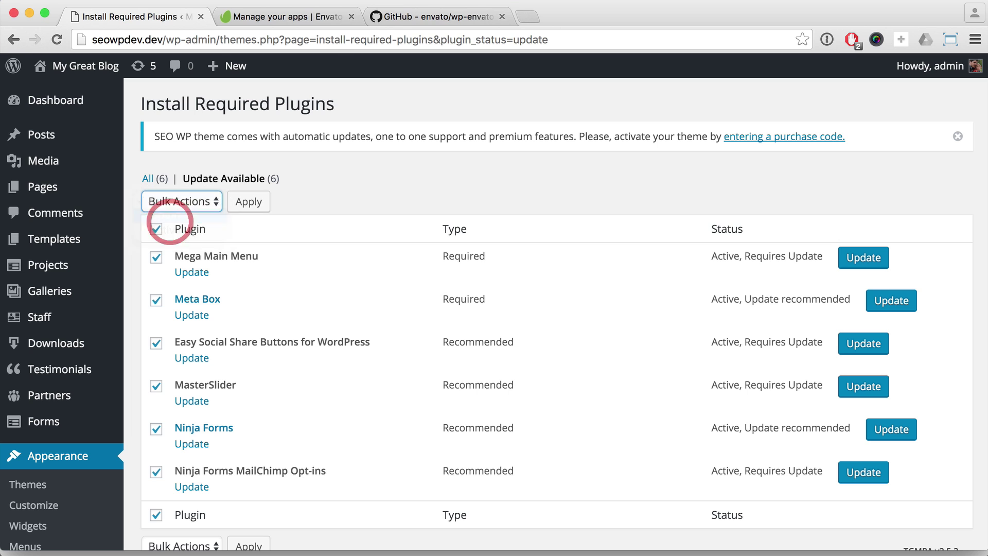
{"action": "left_click", "coordinate": [249, 202]}
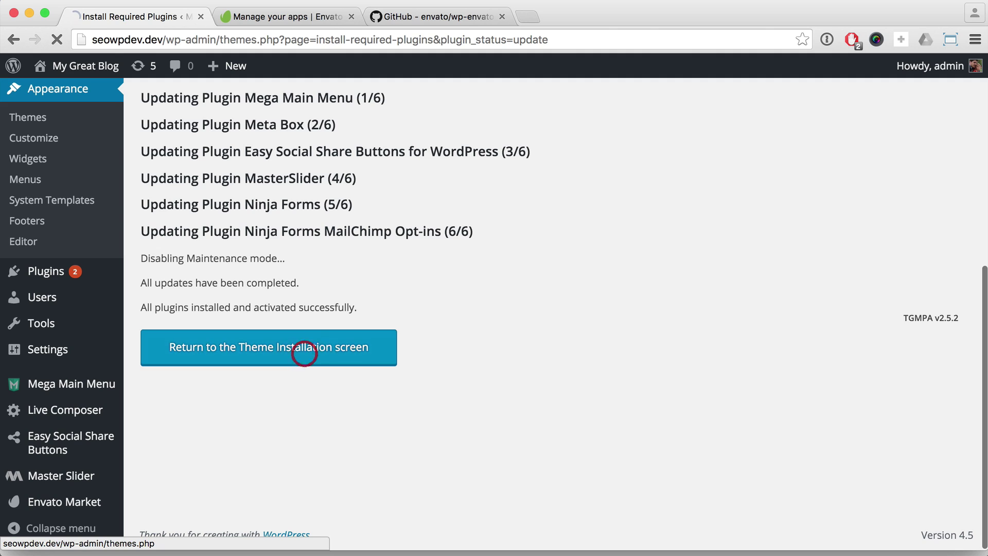
{"action": "left_click", "coordinate": [302, 352]}
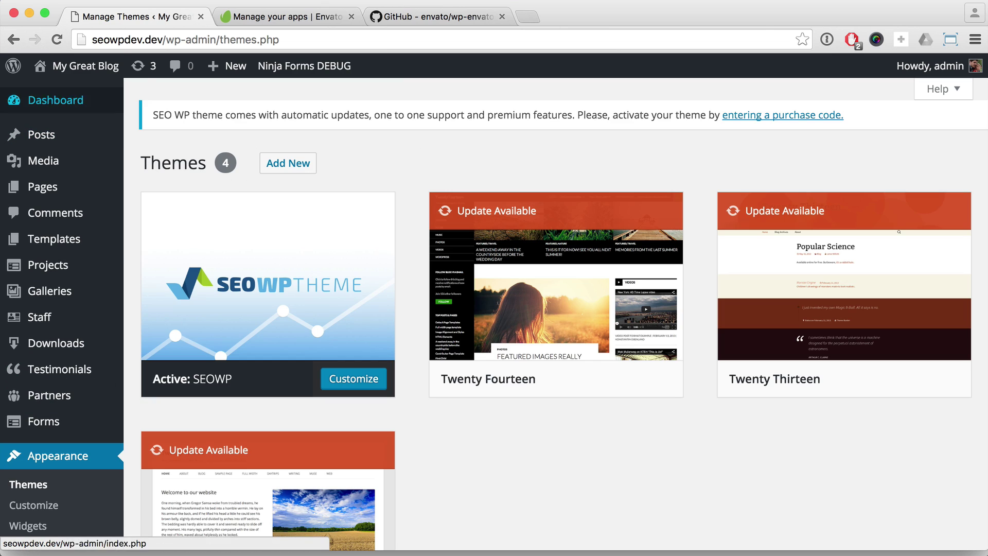
Step: Visit the live site, then load seowpdev.dev in a Chrome incognito window
{"action": "left_click", "coordinate": [54, 92]}
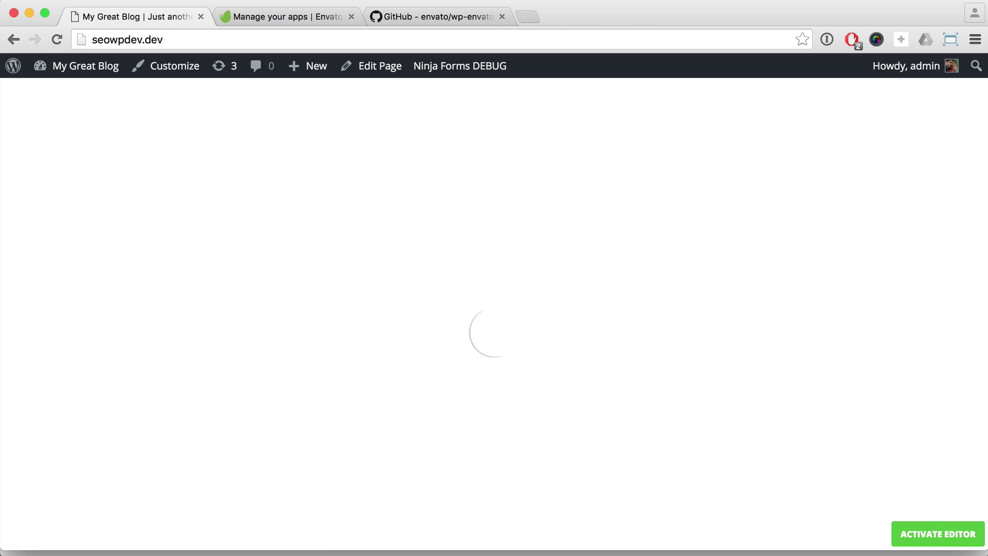
{"action": "key", "text": "super+shift+n"}
{"action": "type", "text": "http://seowpdev.dev/"}
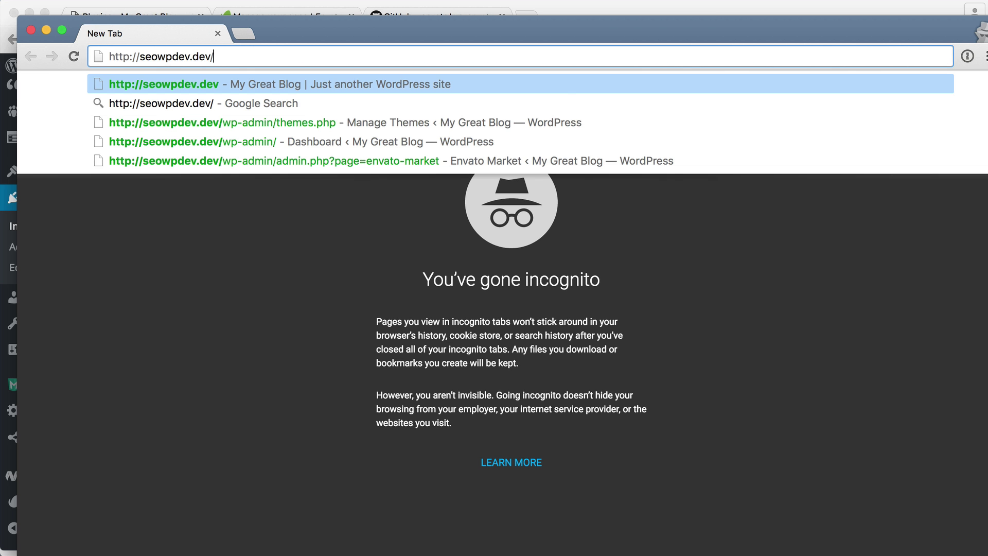
{"action": "key", "text": "Return"}
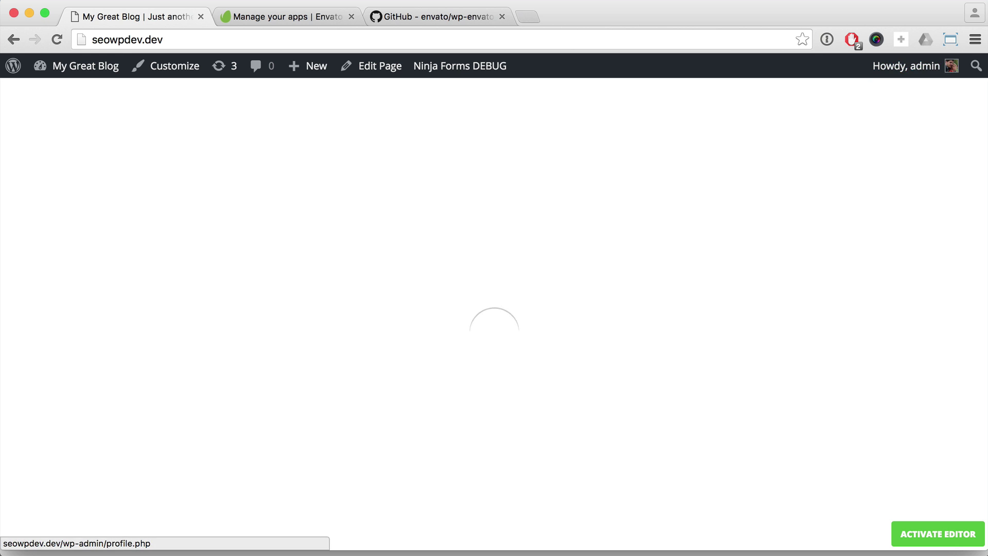
Step: Set Clear Browsing Data to clear only cached images and files, unticking history, downloads and cookies
{"action": "left_click", "coordinate": [975, 39]}
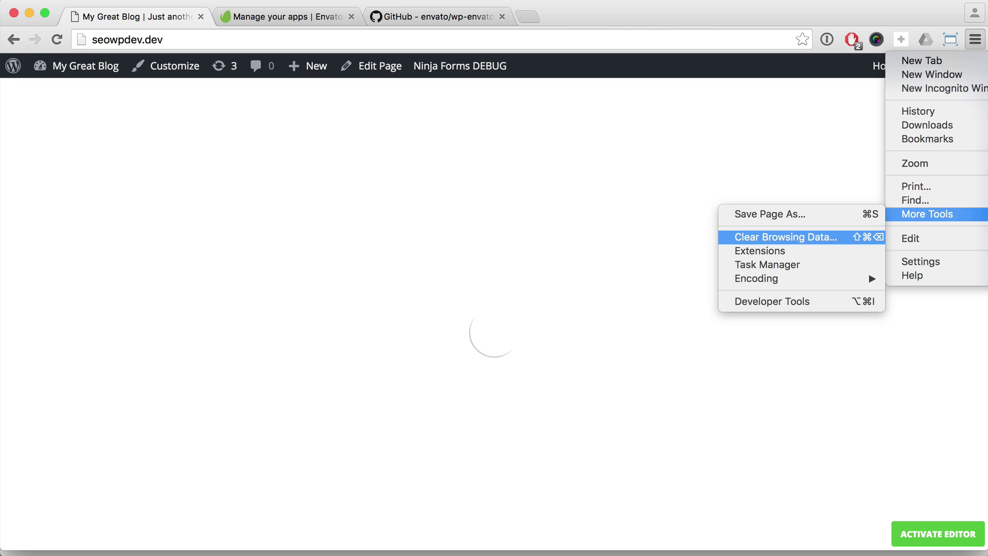
{"action": "left_click", "coordinate": [773, 238]}
{"action": "left_click", "coordinate": [520, 188]}
{"action": "left_click", "coordinate": [518, 239]}
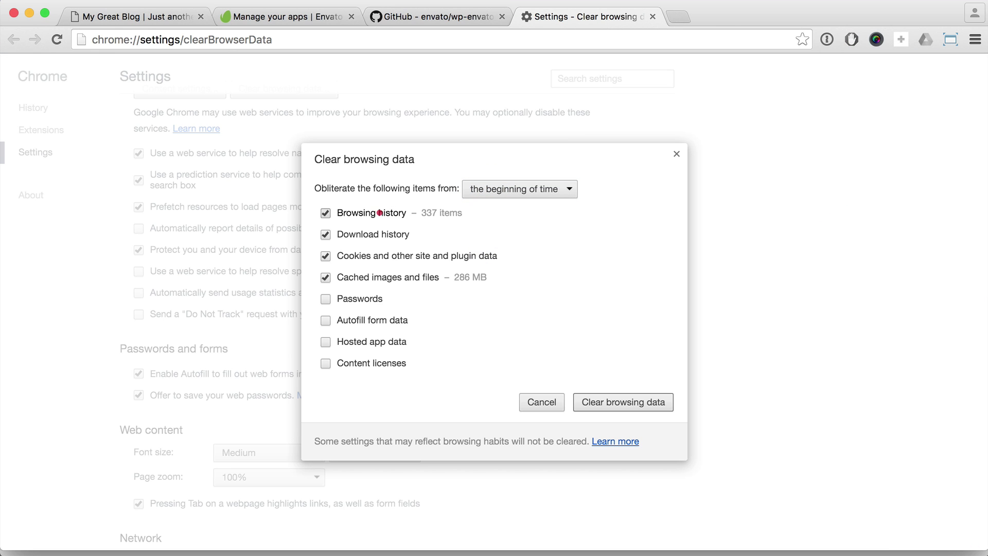
{"action": "left_click", "coordinate": [325, 212]}
{"action": "left_click", "coordinate": [380, 256]}
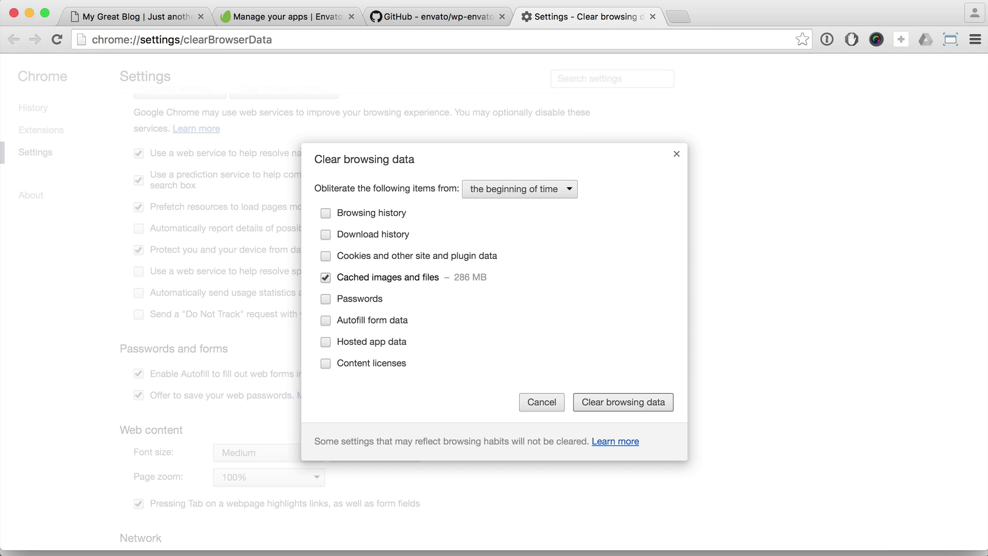